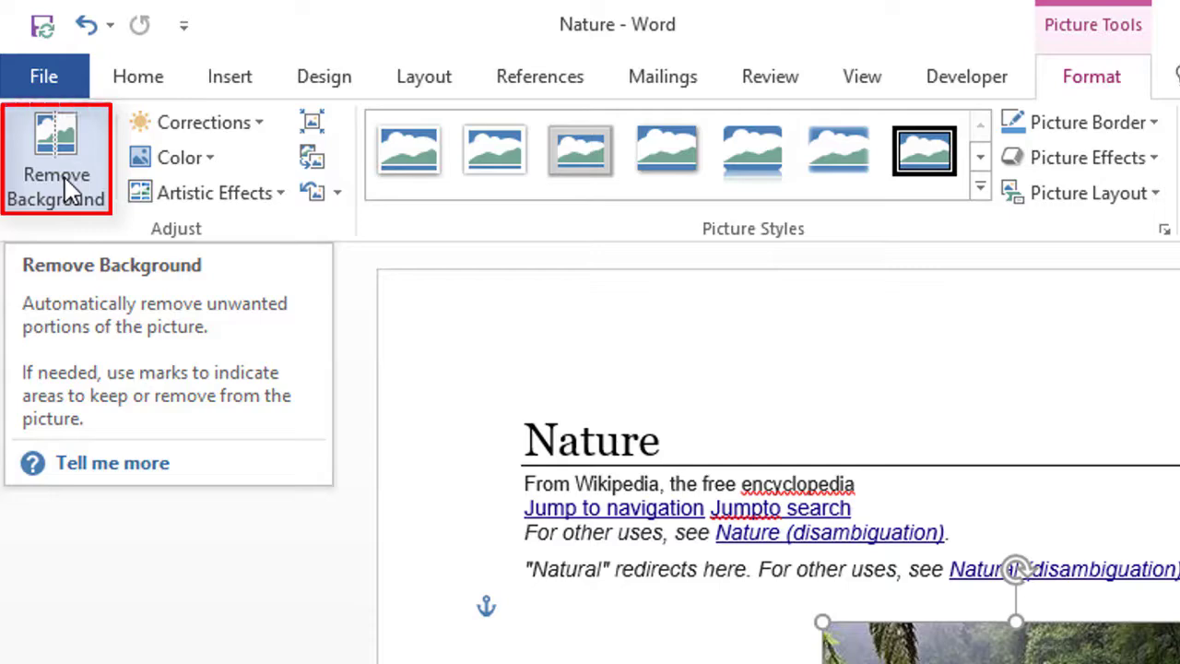
Examine the correction, color, artistic effect and reset options available for the selected waterfall picture
click(260, 131)
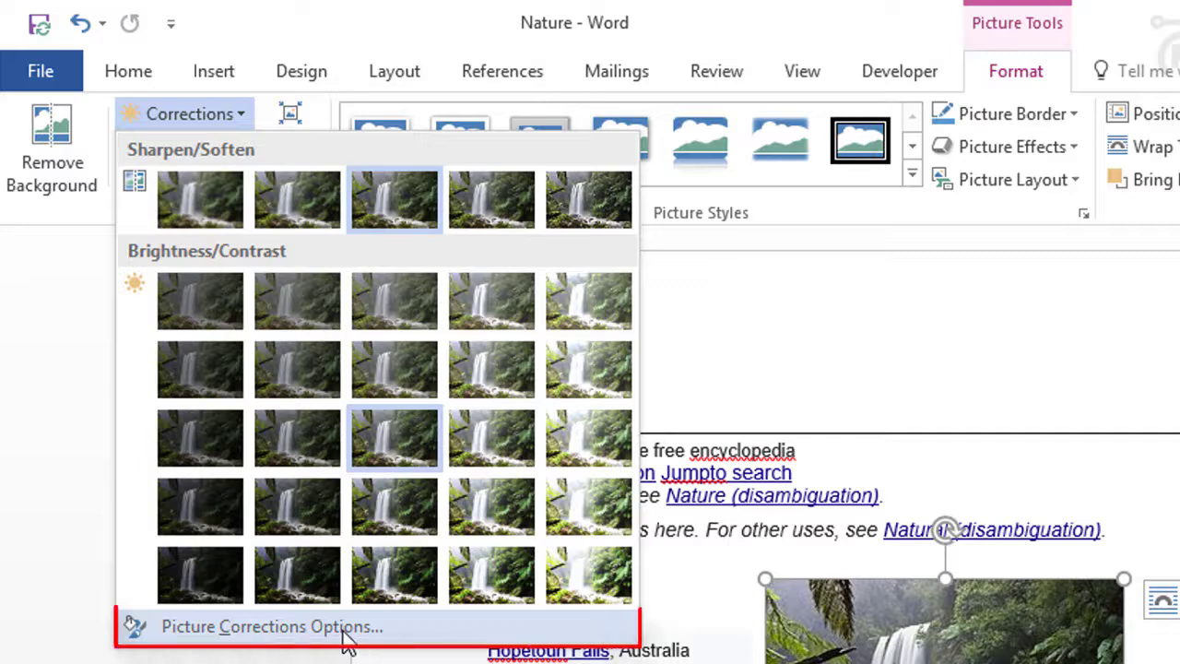
click(318, 654)
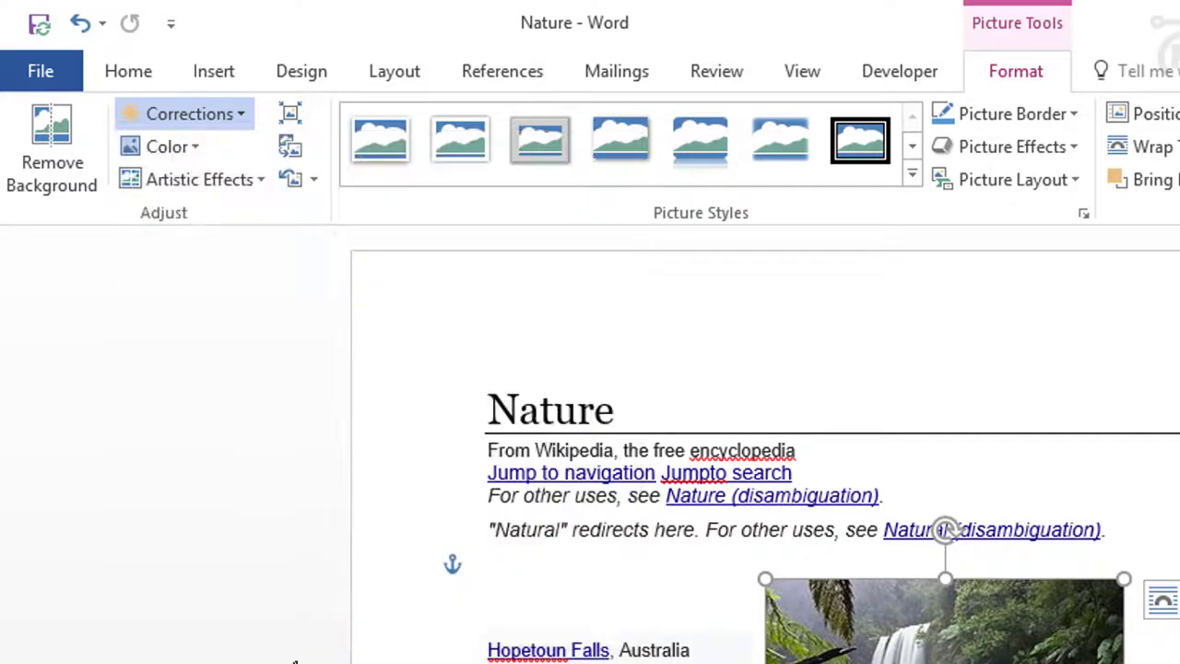
click(198, 152)
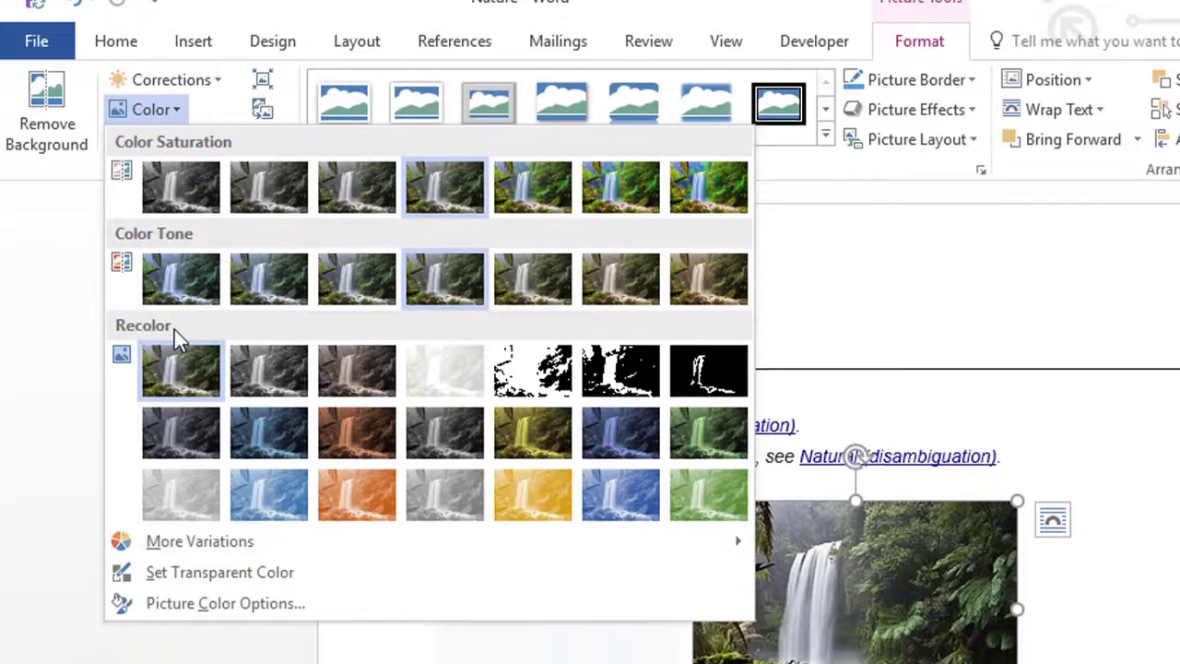
mouse_move(169, 544)
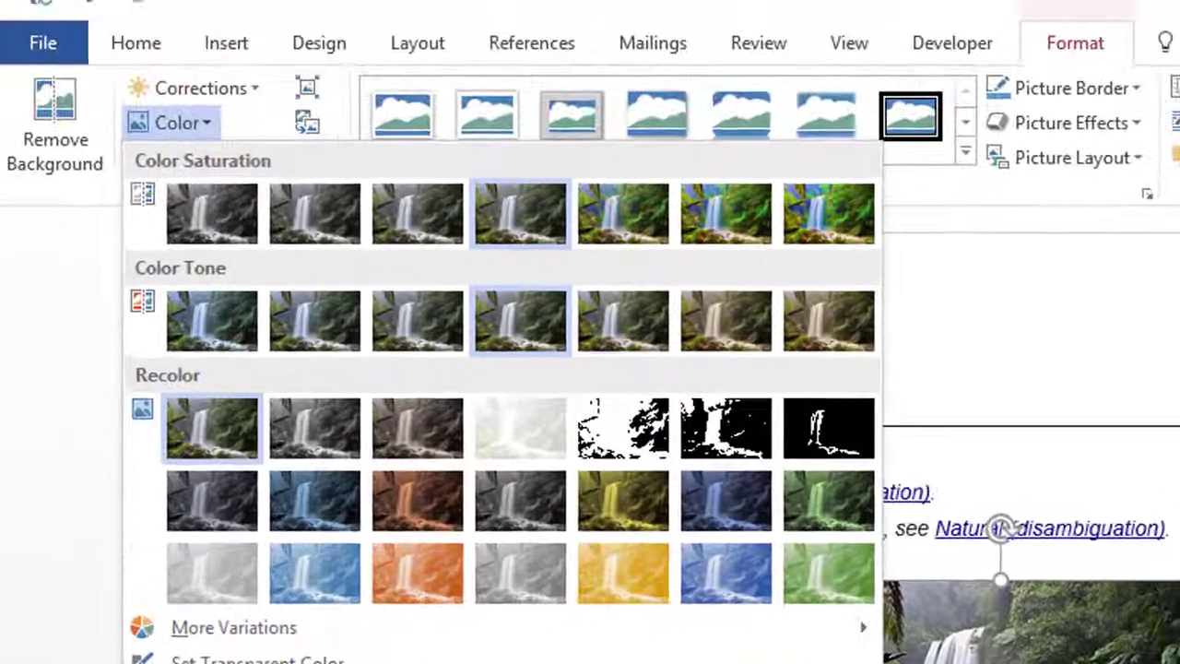
key(Escape)
click(288, 195)
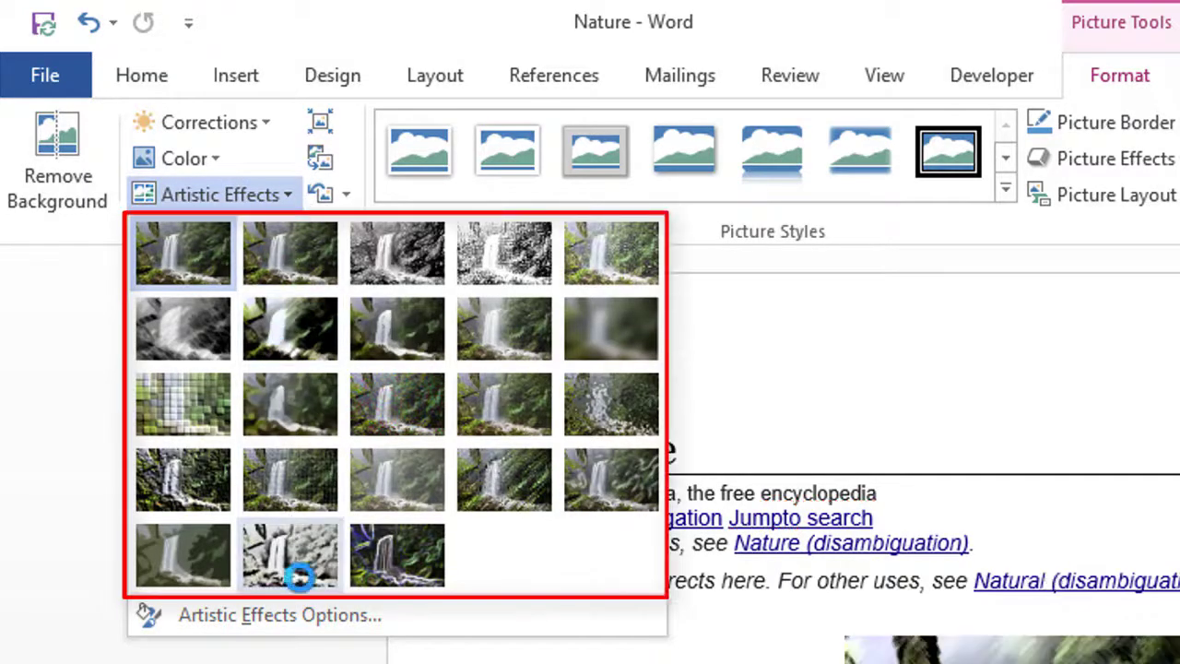
click(304, 634)
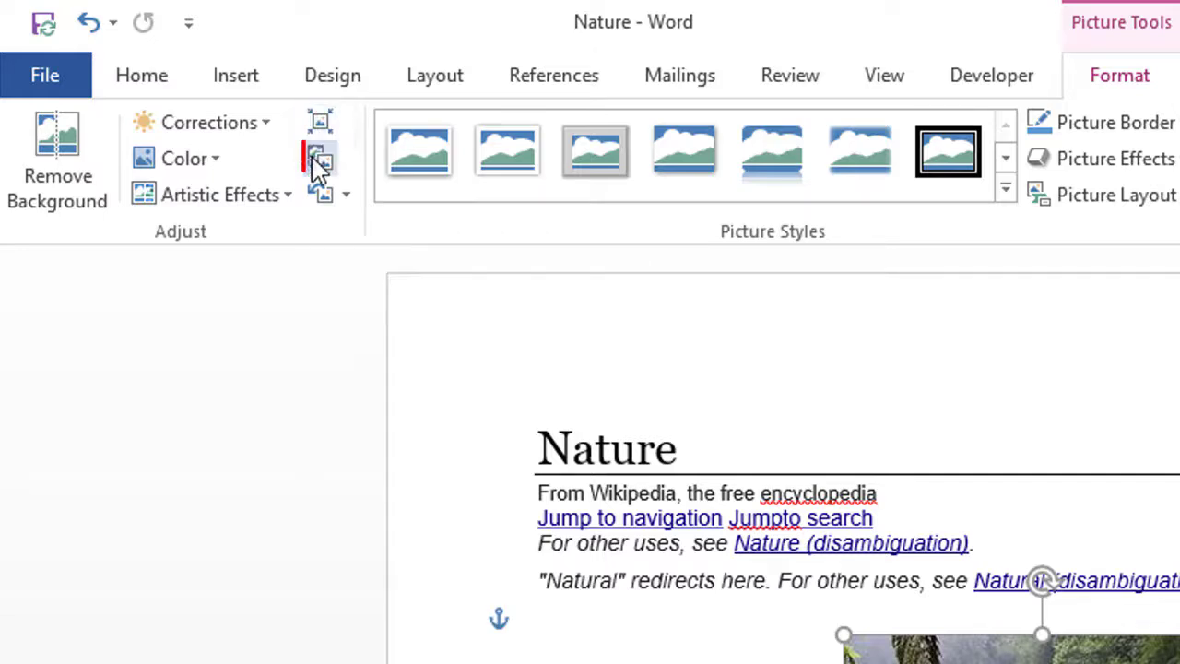
click(346, 201)
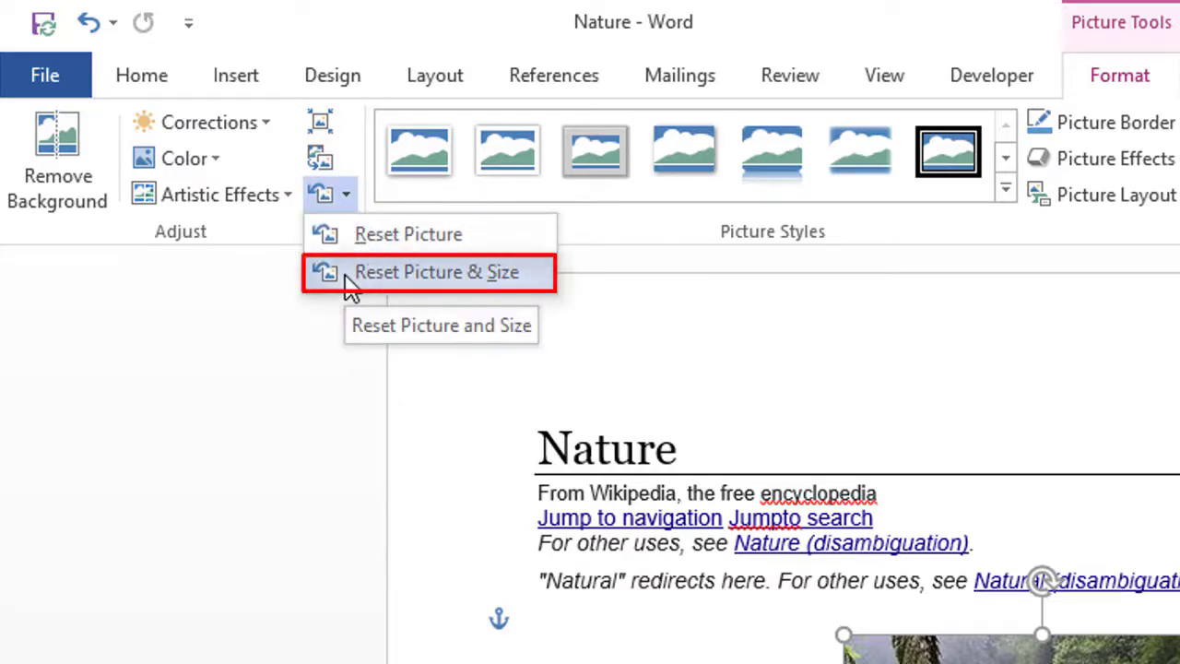
click(378, 324)
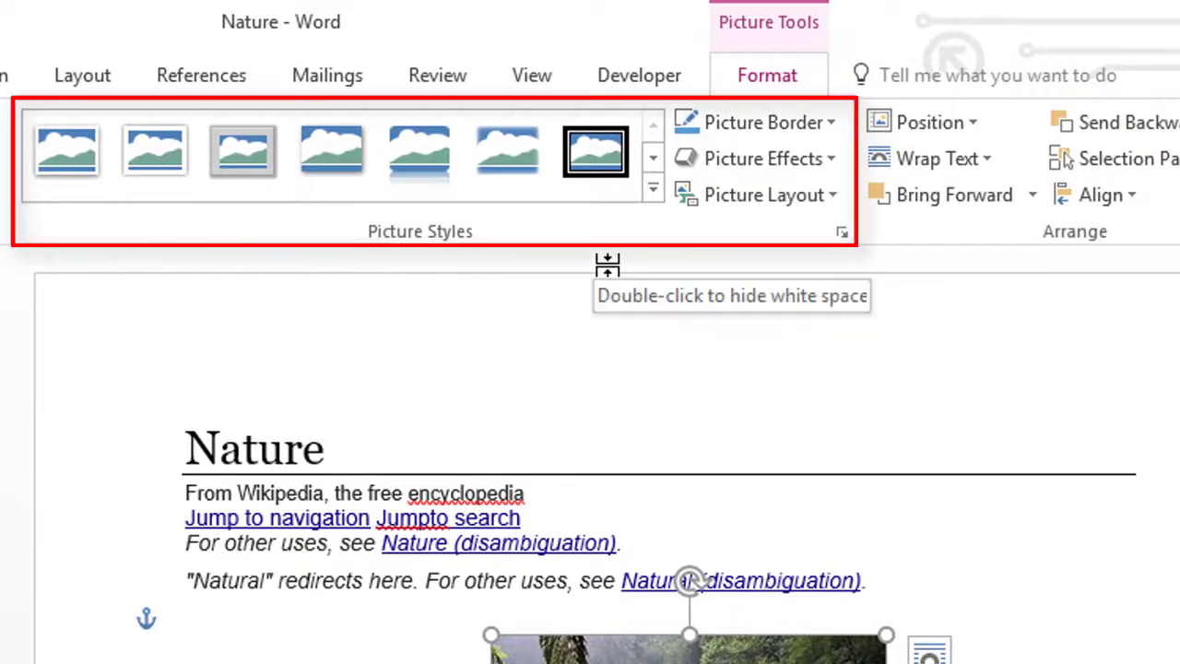
Look through the picture style gallery and the border color, weight and dash options for the waterfall picture
click(653, 190)
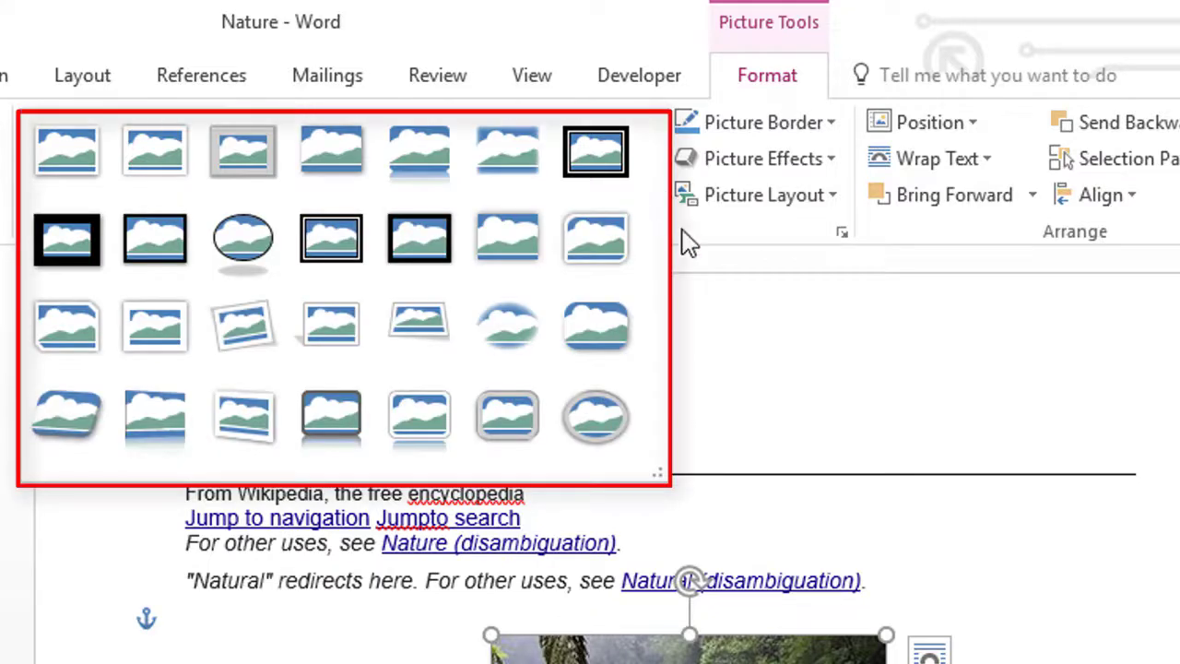
click(687, 241)
click(832, 126)
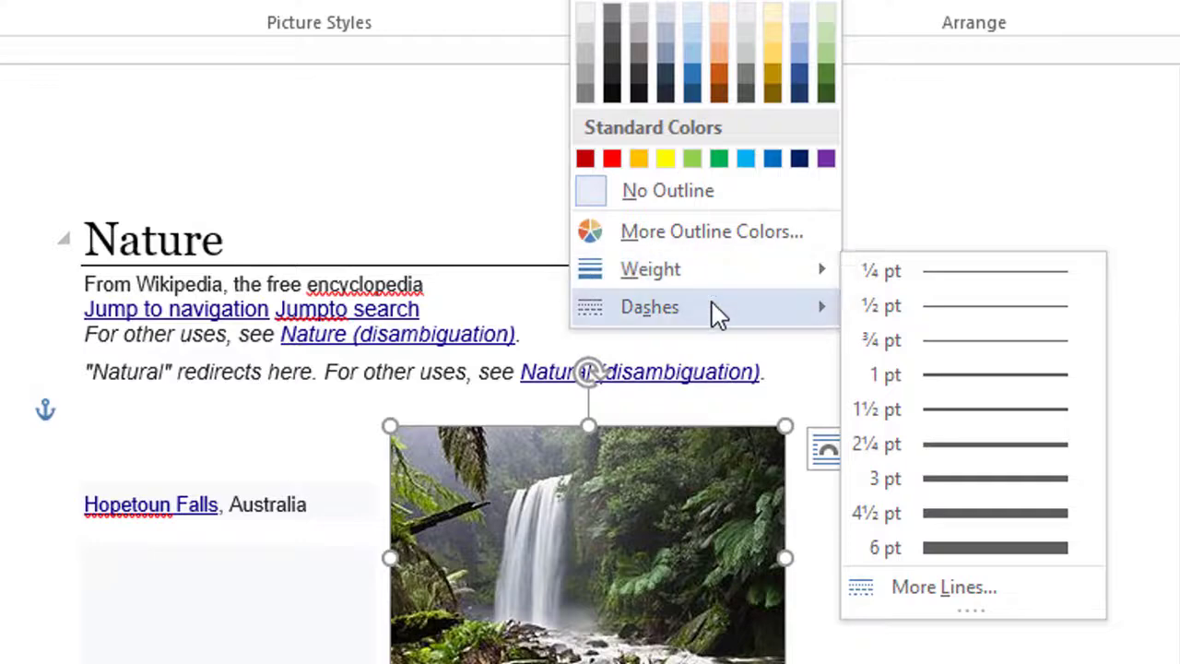
mouse_move(713, 305)
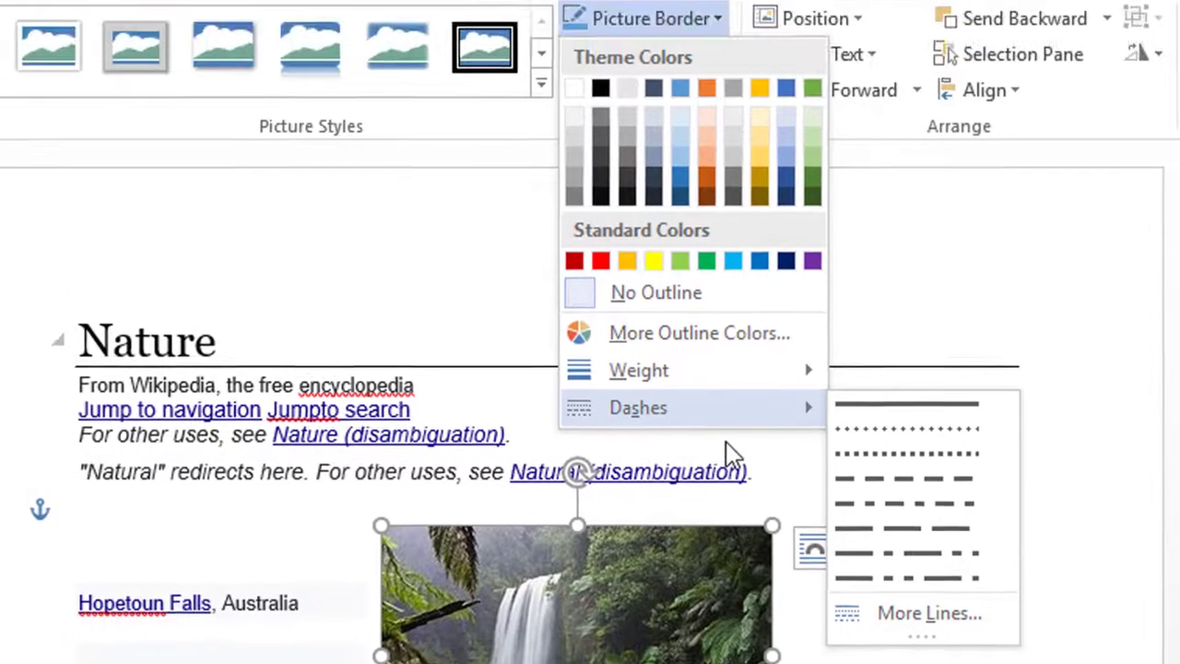
key(Escape)
Examine the picture effects, including preset, shadow, reflection, bevel and 3-D rotation, and the picture layouts for the waterfall picture
click(717, 56)
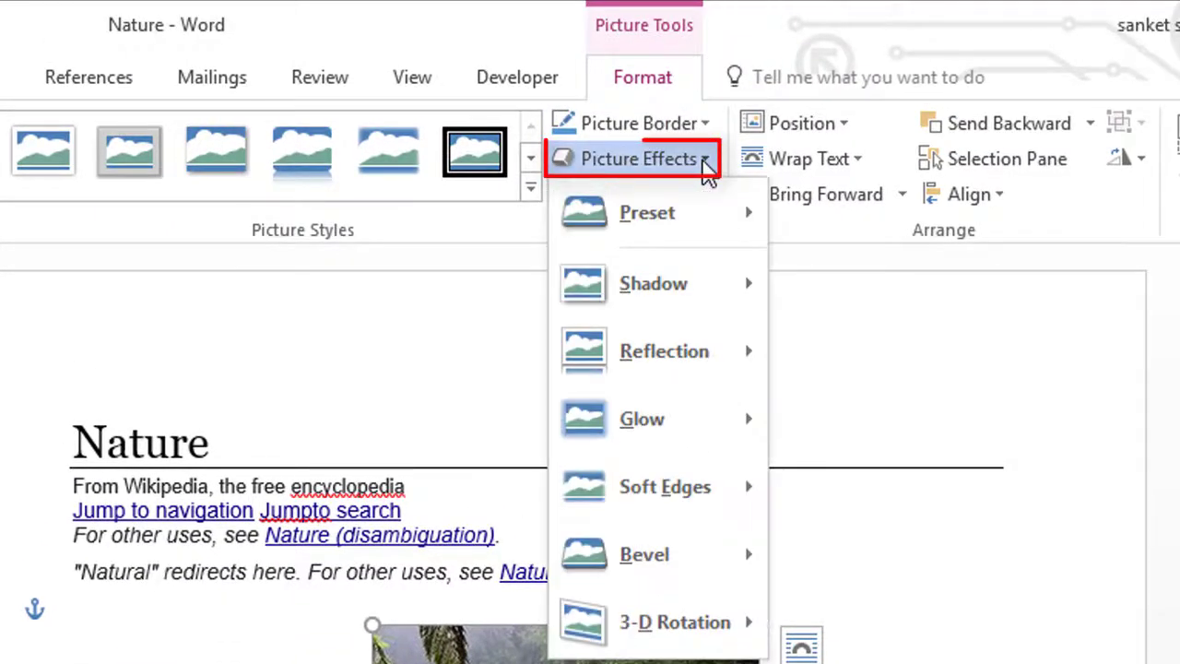
mouse_move(697, 229)
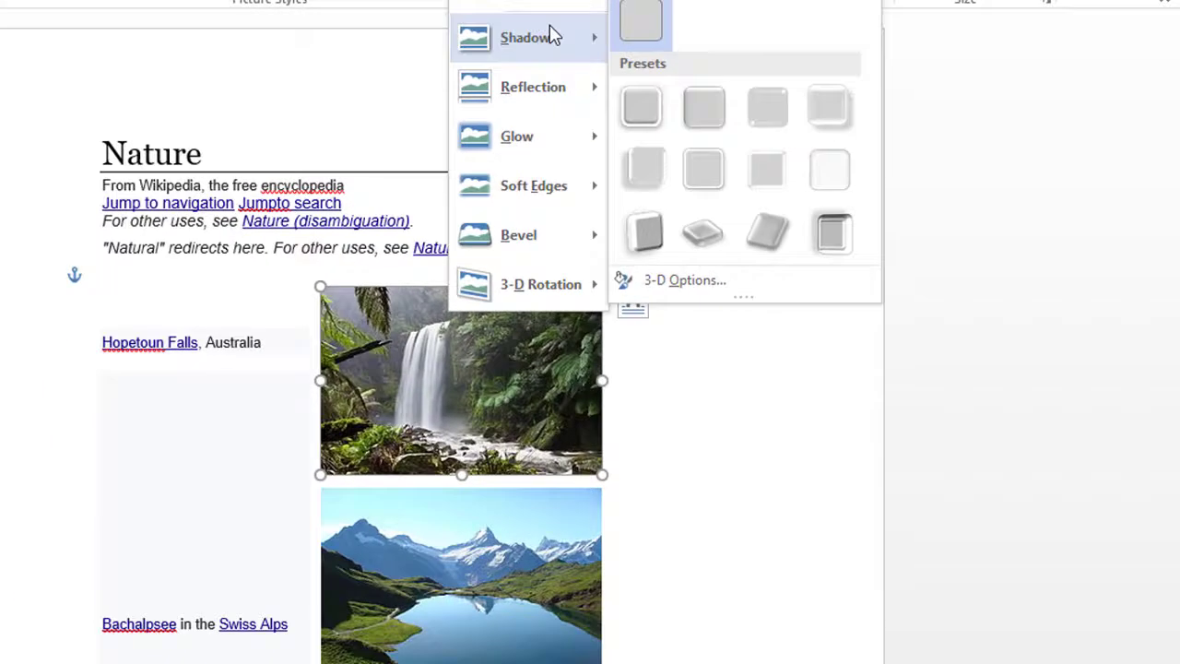
mouse_move(692, 284)
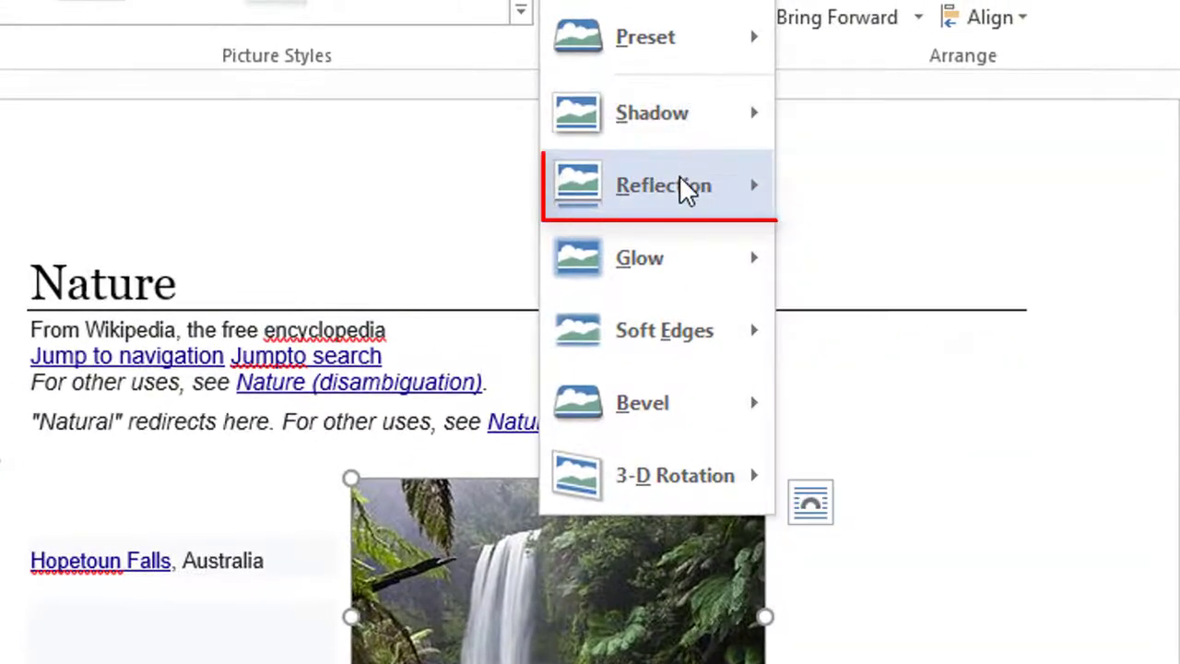
mouse_move(553, 92)
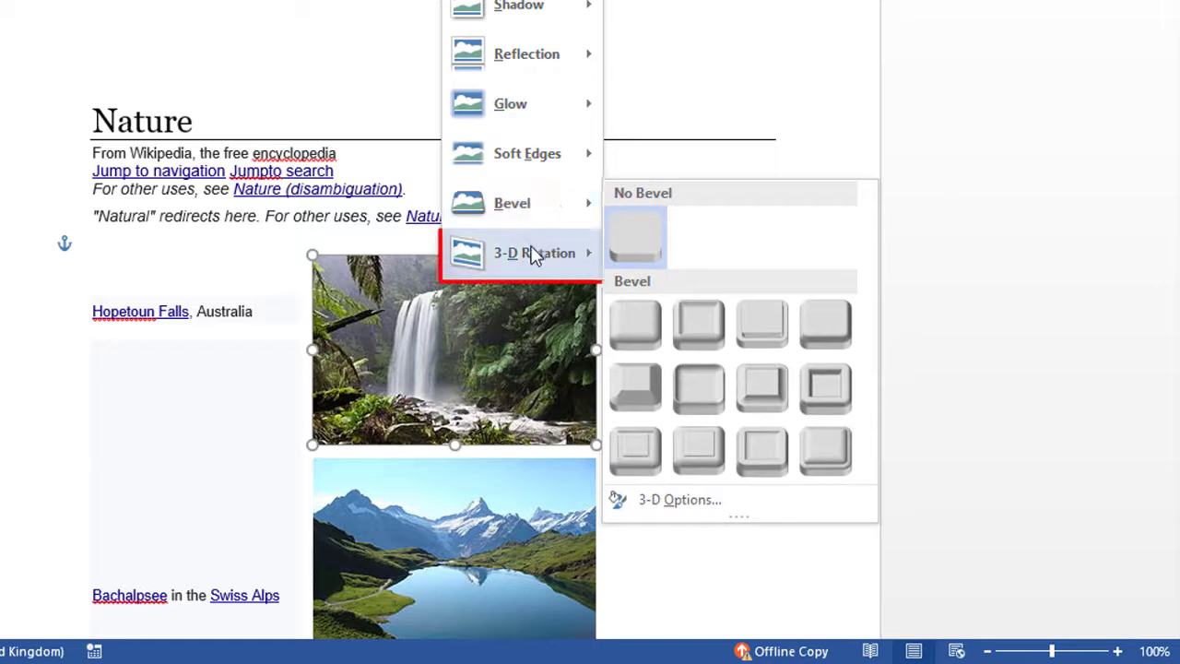
mouse_move(461, 225)
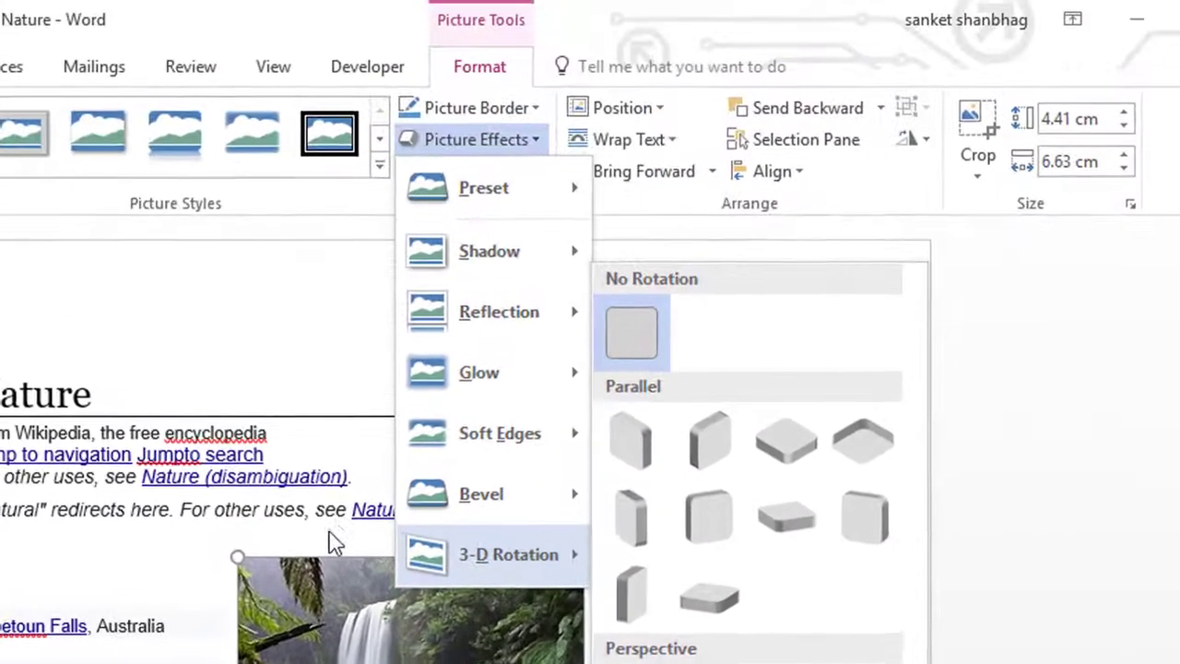
click(386, 235)
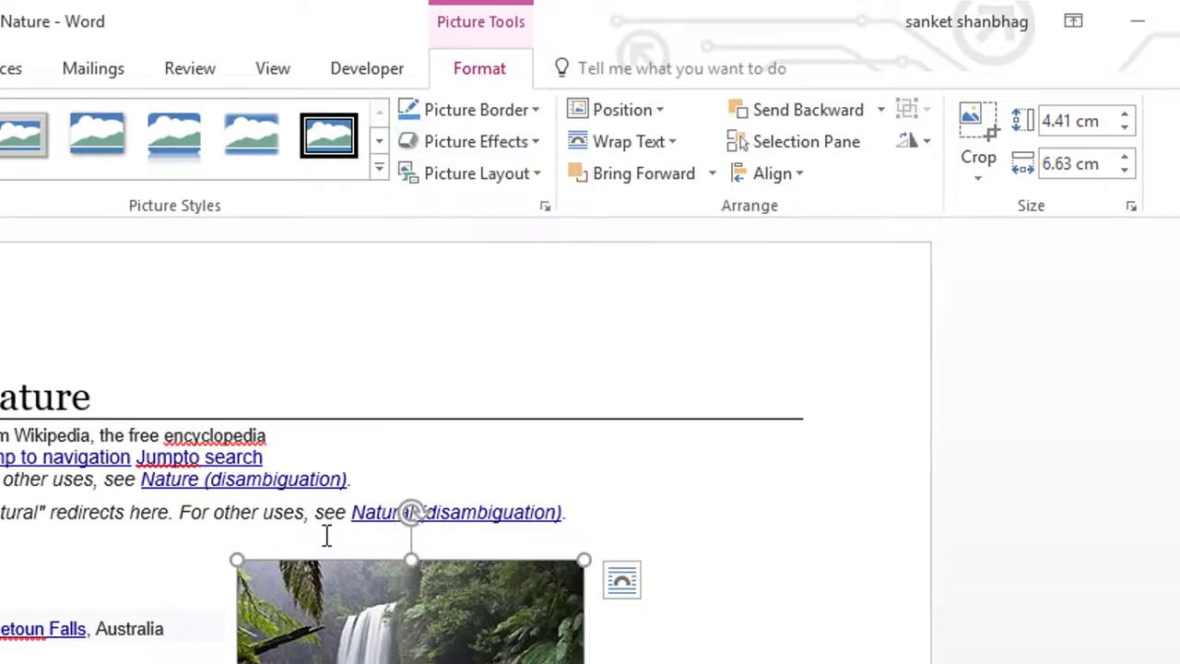
click(535, 183)
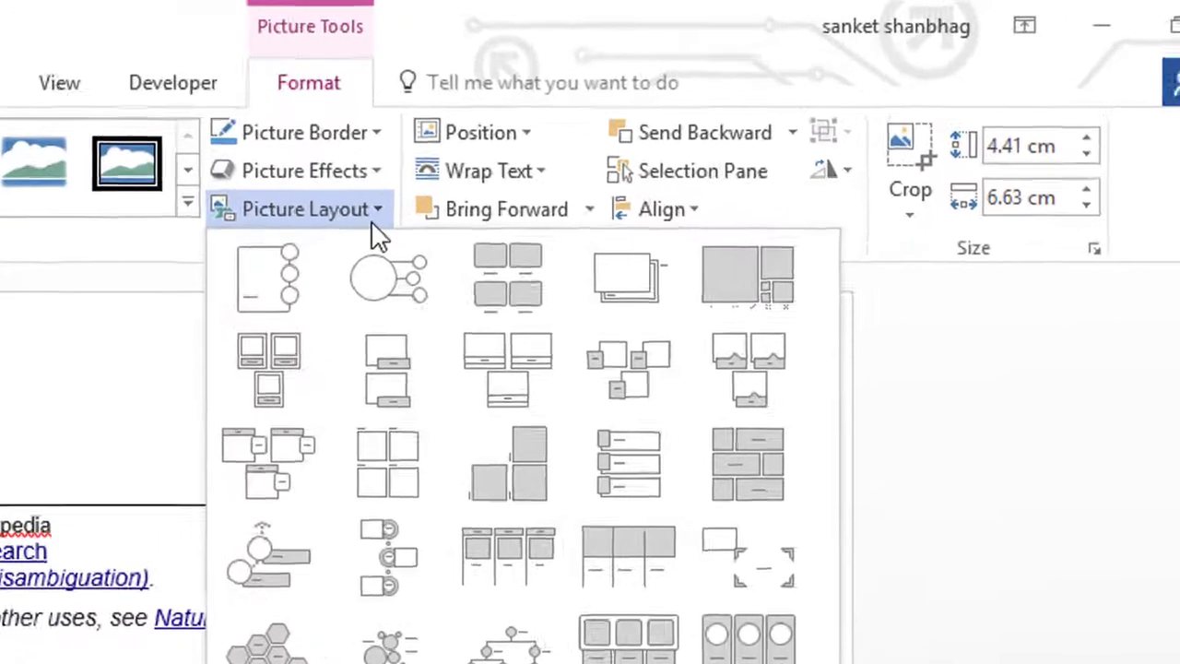
click(533, 184)
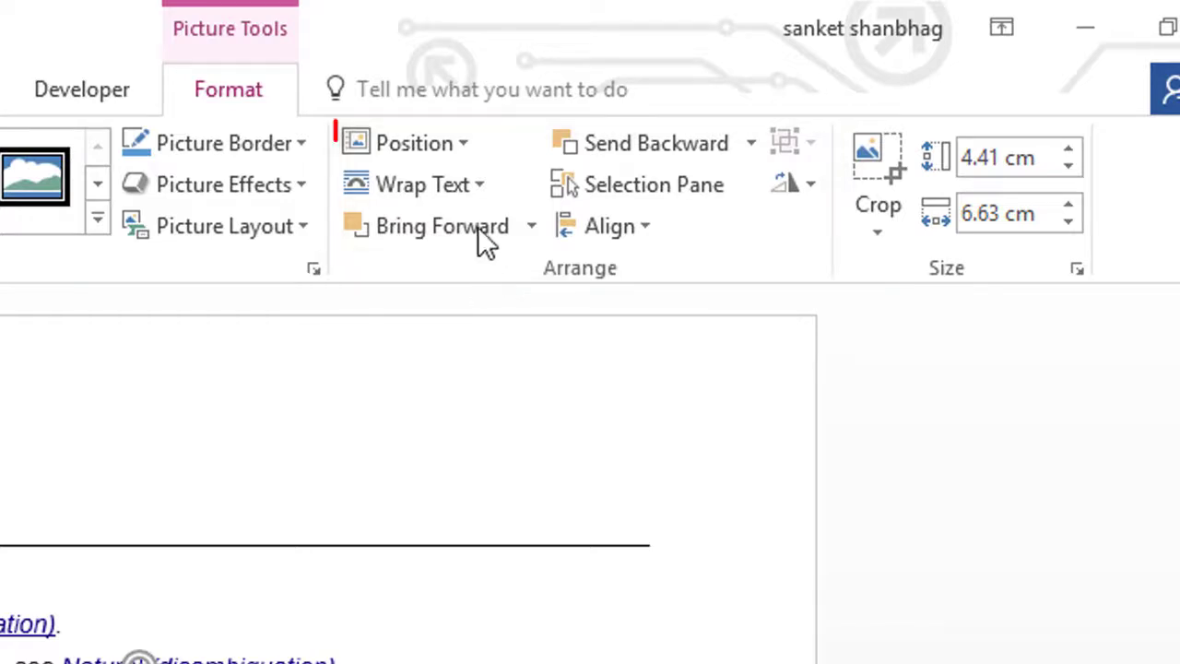
Review the position presets and text wrapping options for the waterfall picture
click(463, 147)
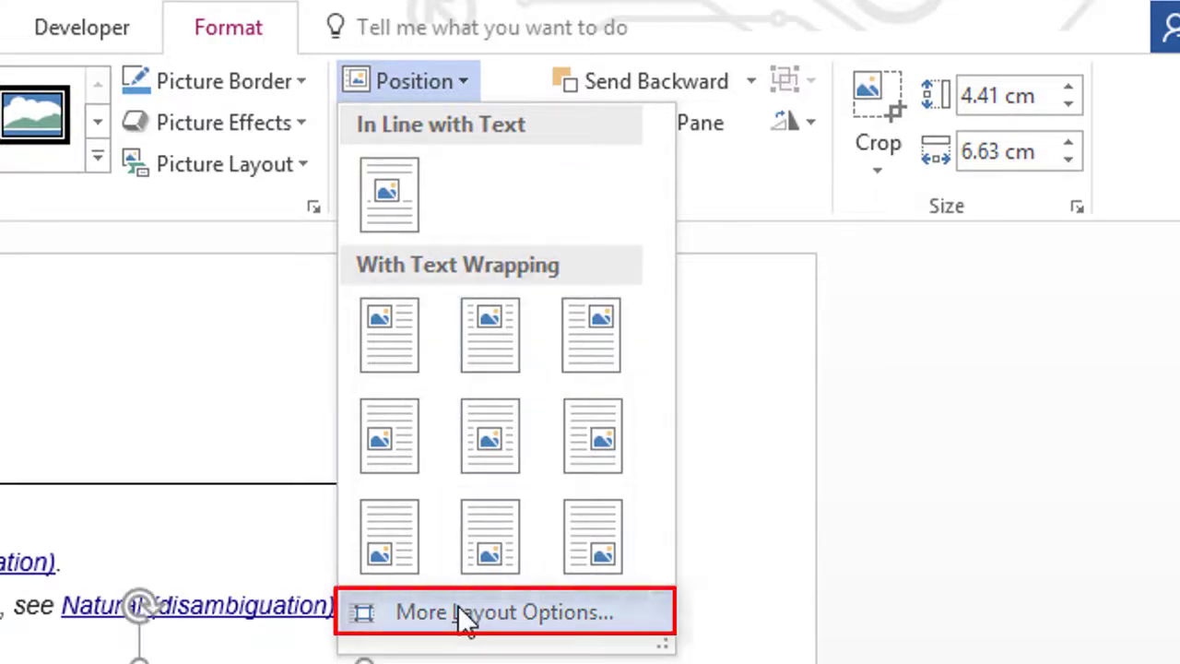
key(Escape)
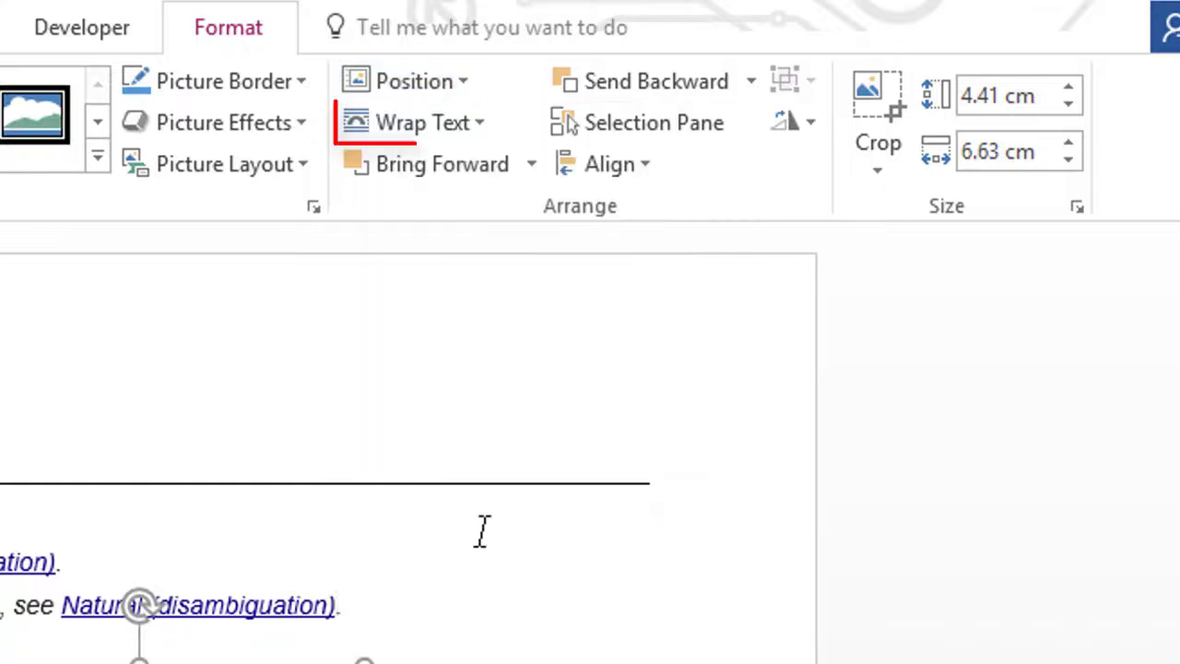
click(479, 129)
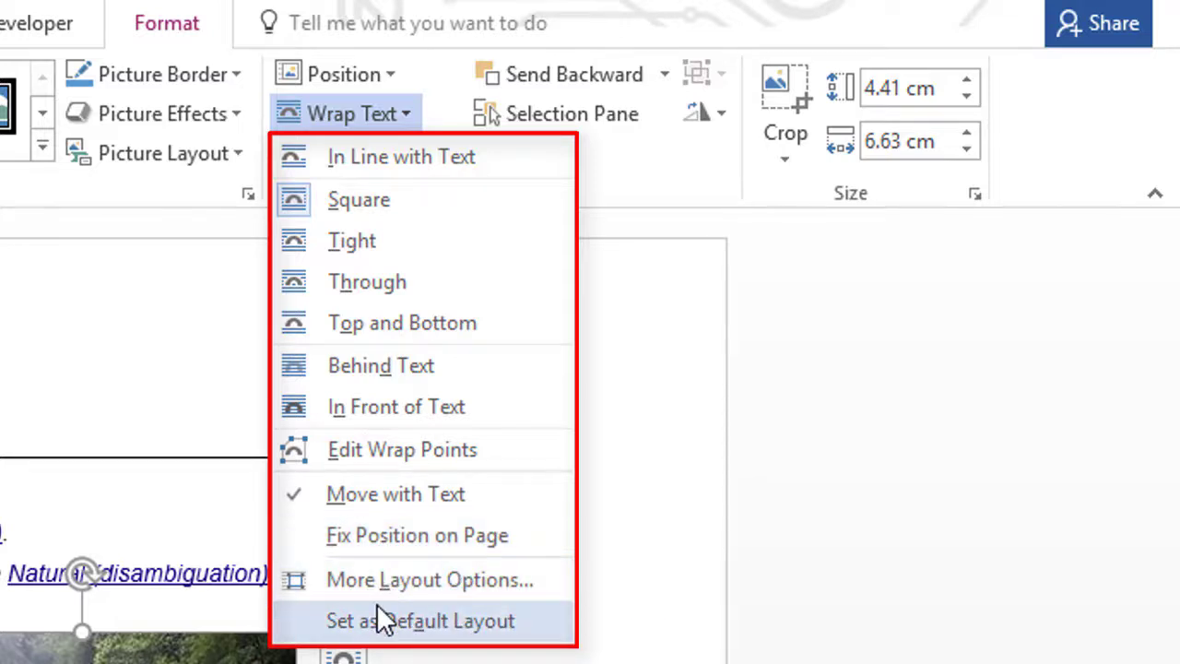
click(493, 112)
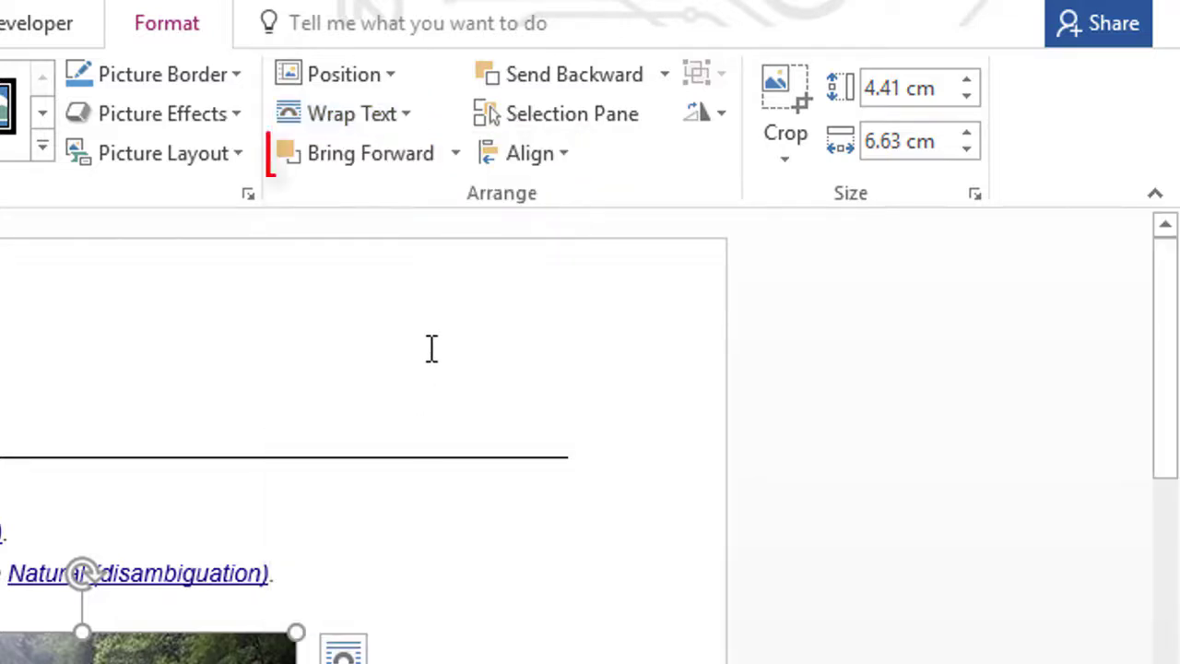
Review the options for bringing the waterfall picture forward and sending it backward
click(456, 155)
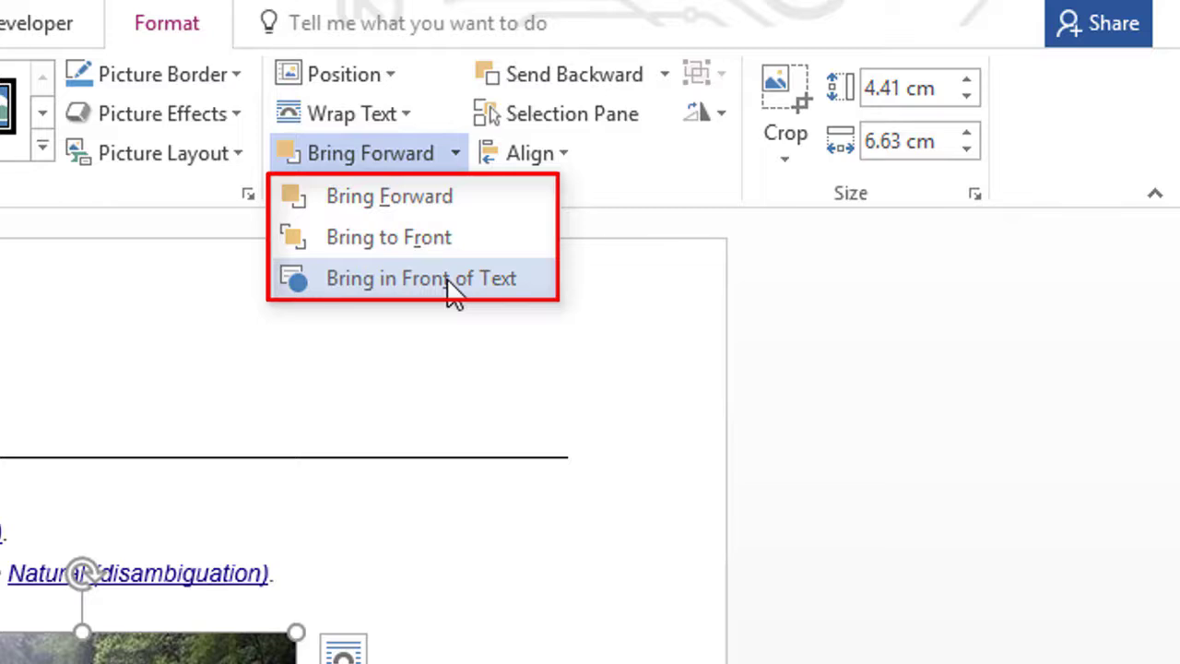
click(436, 343)
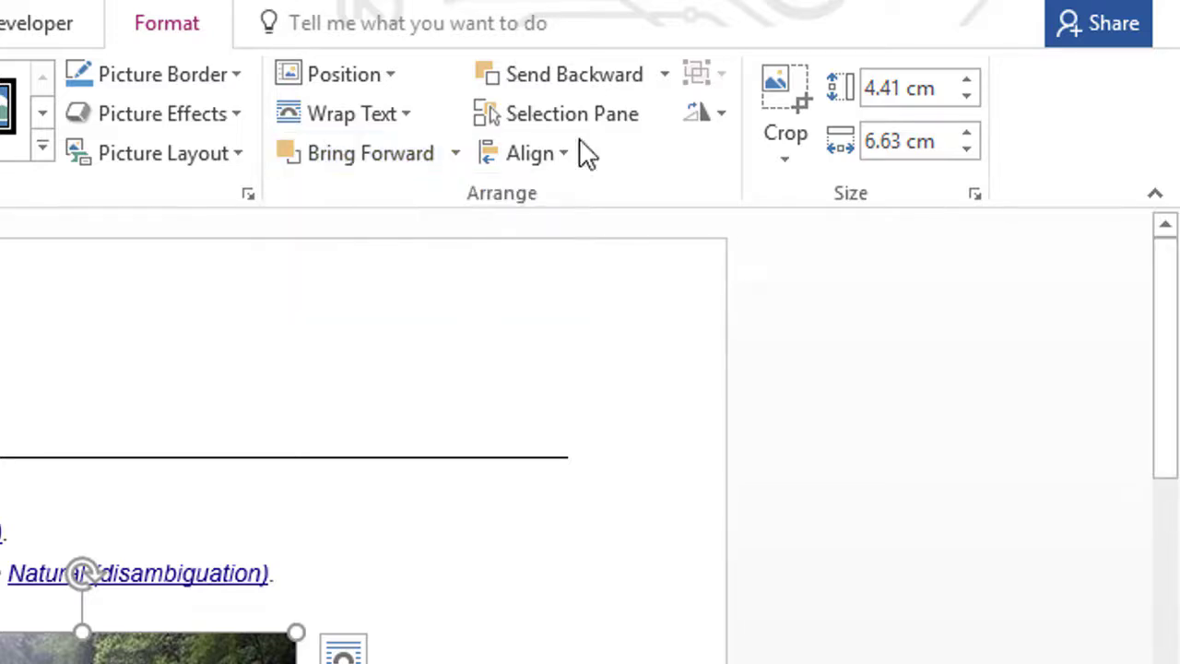
click(661, 77)
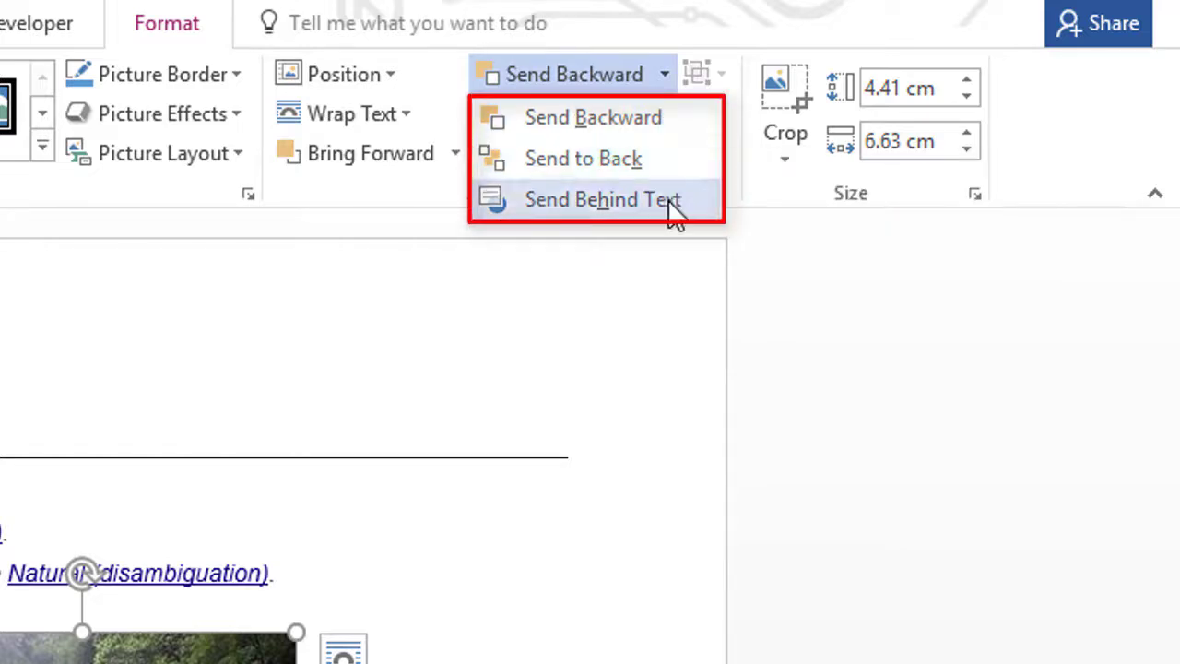
click(651, 263)
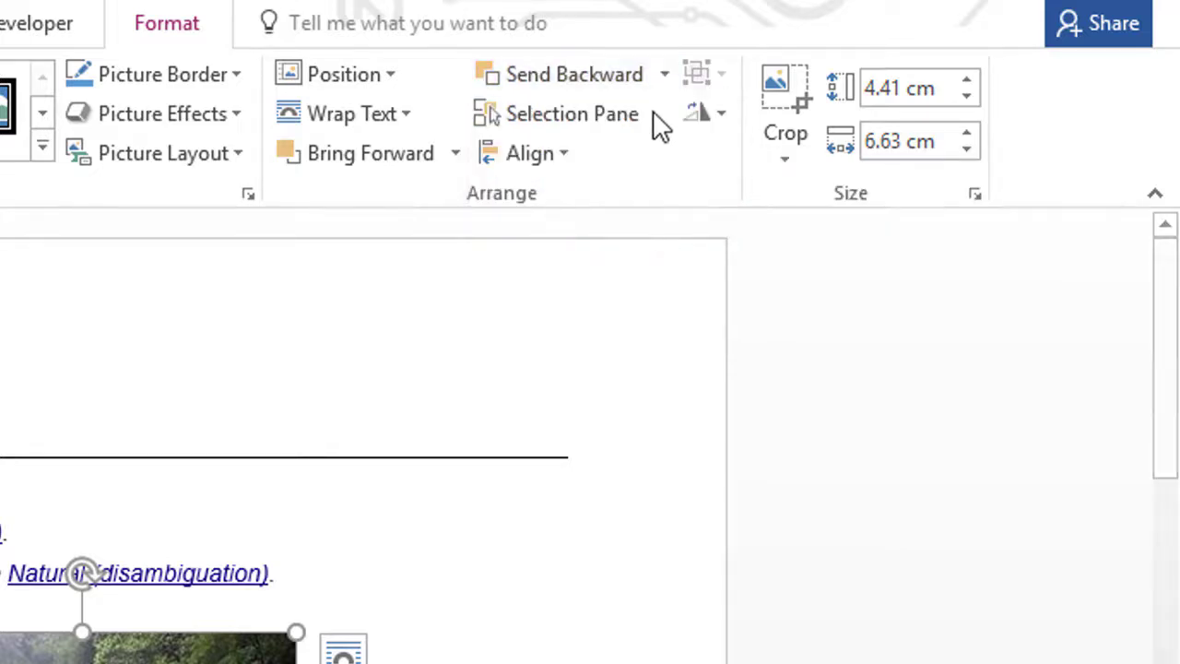
View the list of pictures in the Selection Pane and hide it again, and check the picture alignment options
click(630, 112)
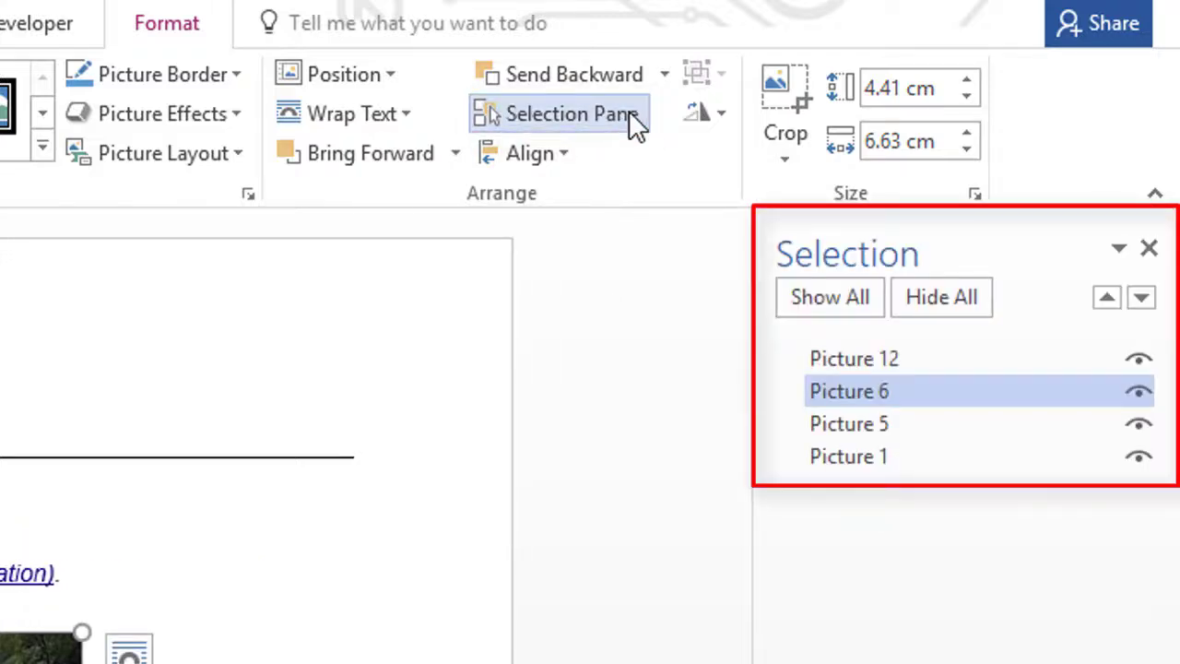
click(630, 112)
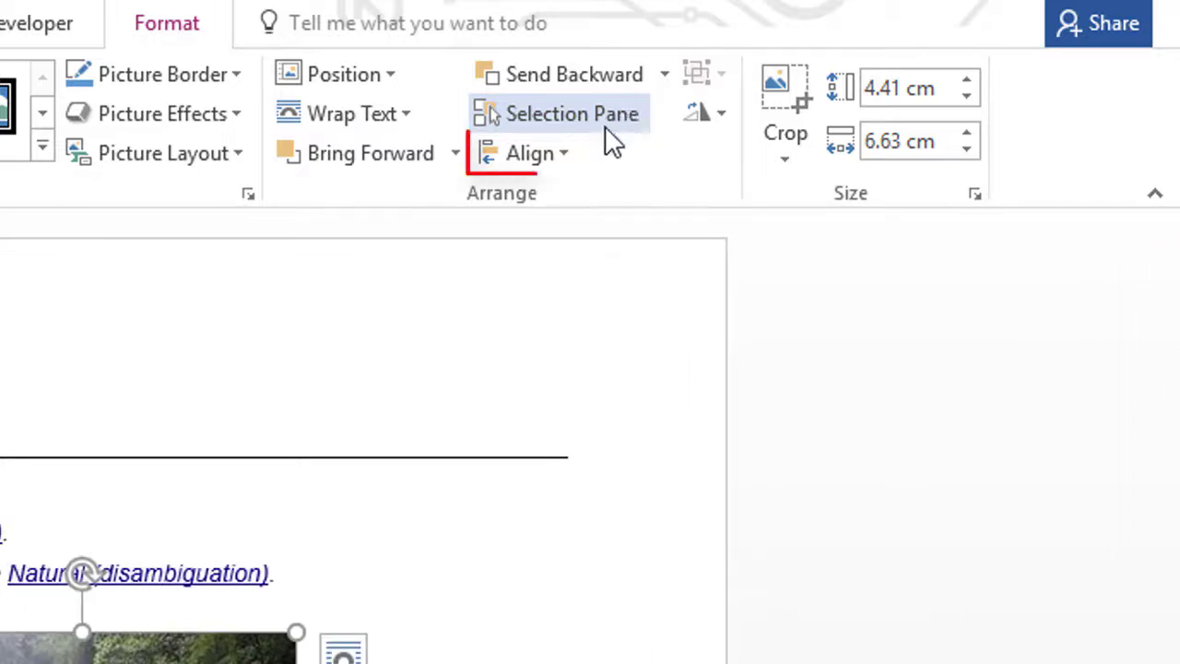
click(564, 154)
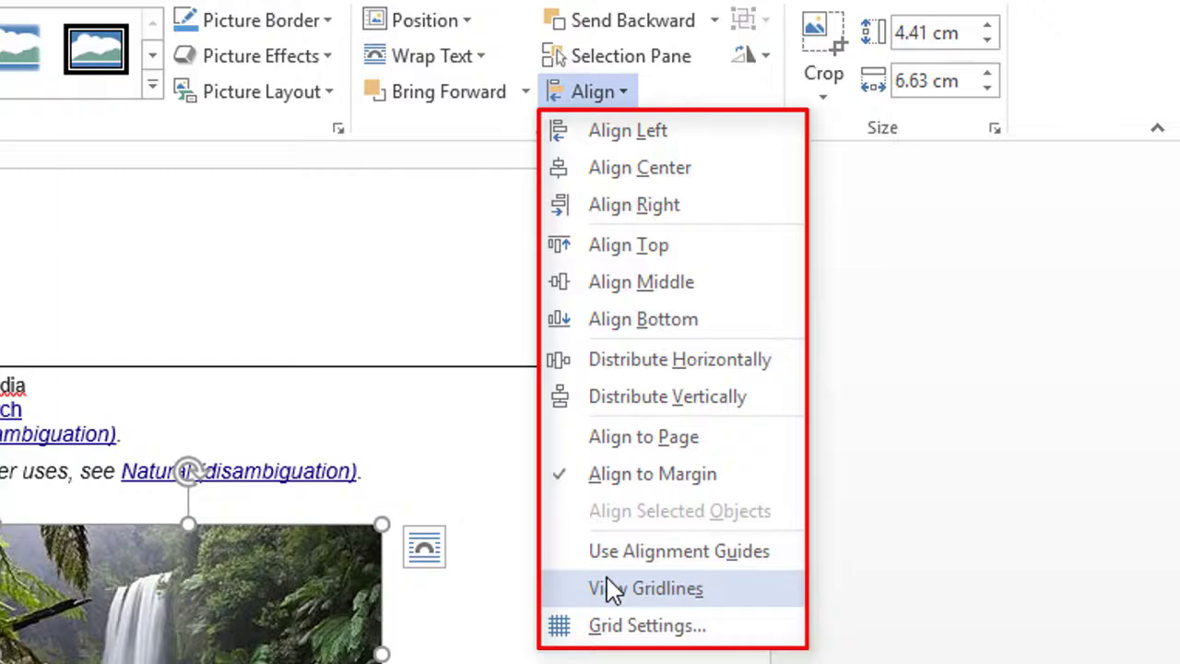
key(Escape)
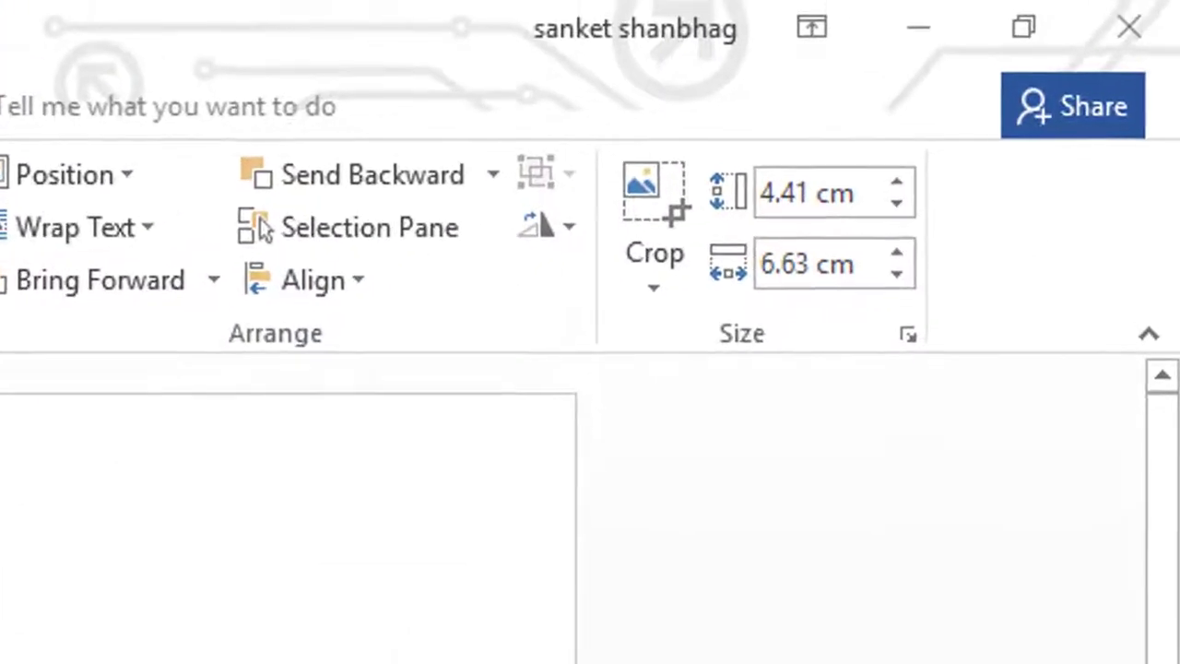
Add a second picture to the selection and review the grouping and rotation options
ctrl+click(18, 498)
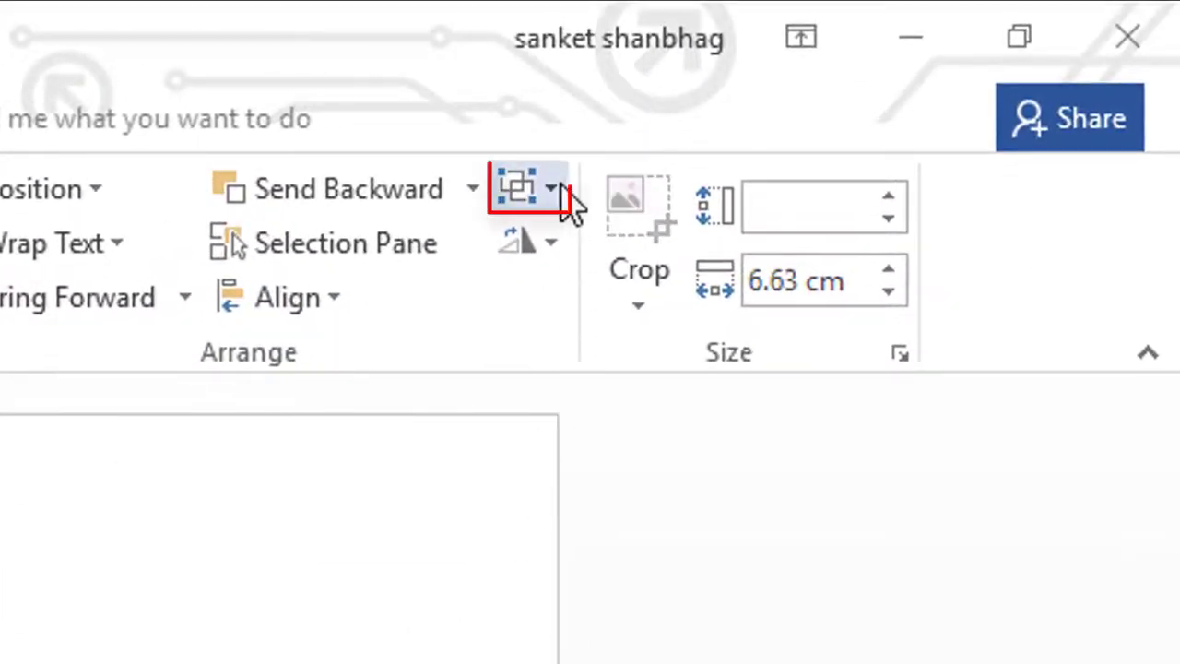
click(553, 191)
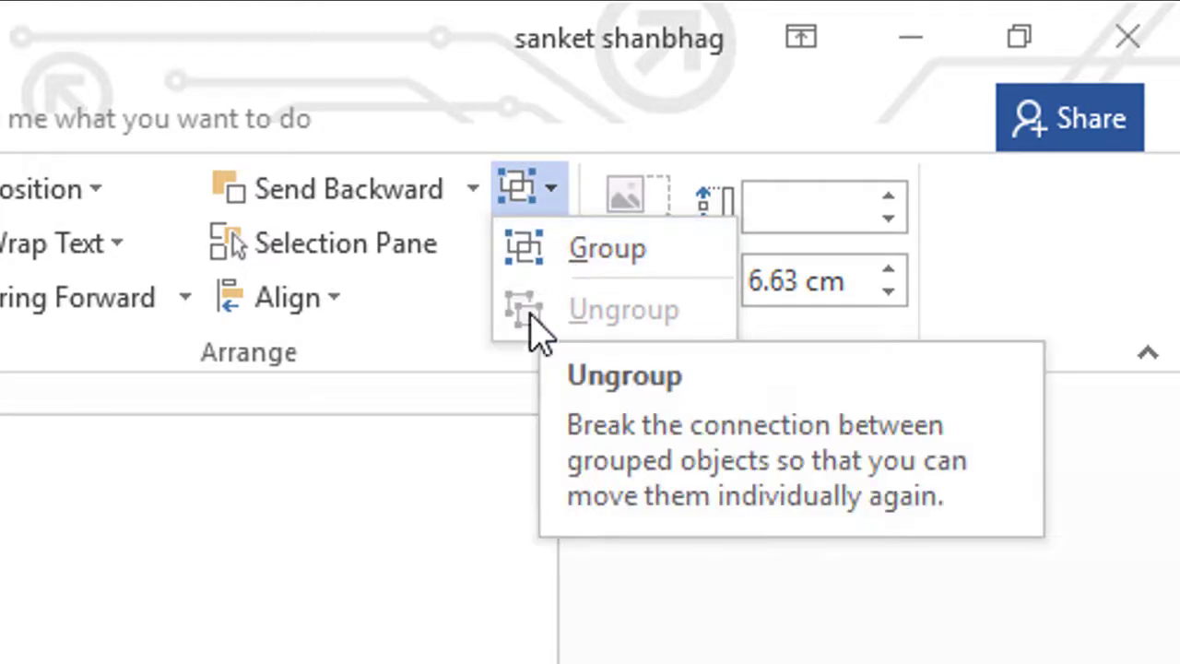
key(Escape)
click(558, 243)
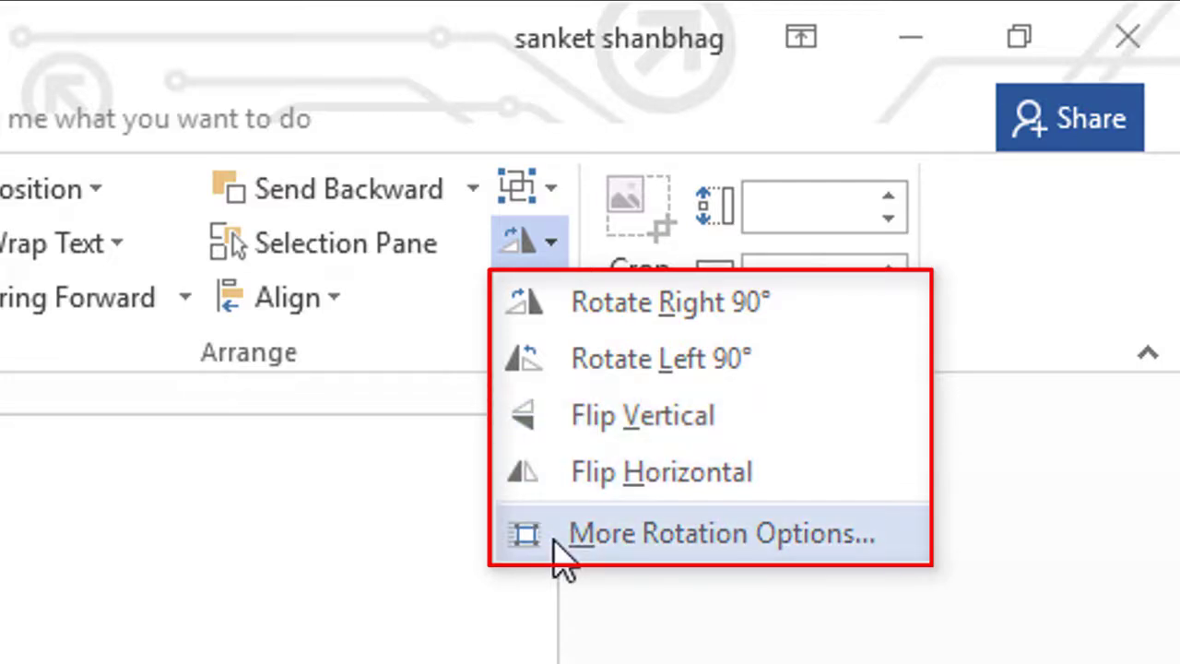
click(492, 645)
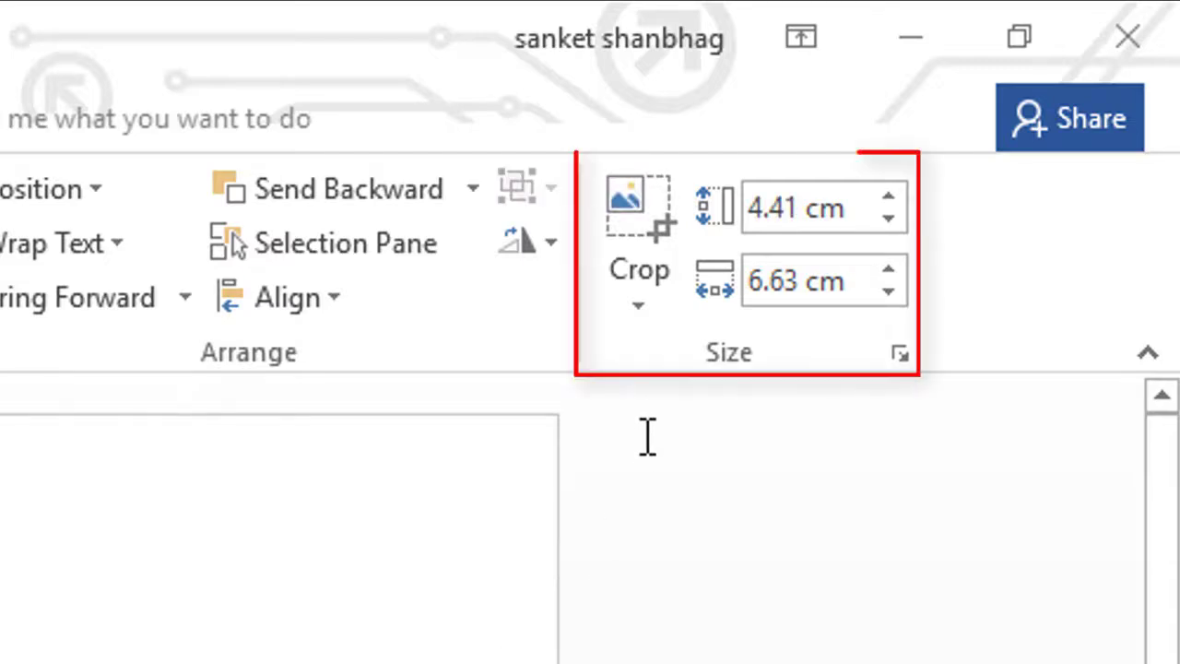
Review the waterfall picture's cropping options, including Crop to Shape, Aspect Ratio, Fill and Fit
click(635, 307)
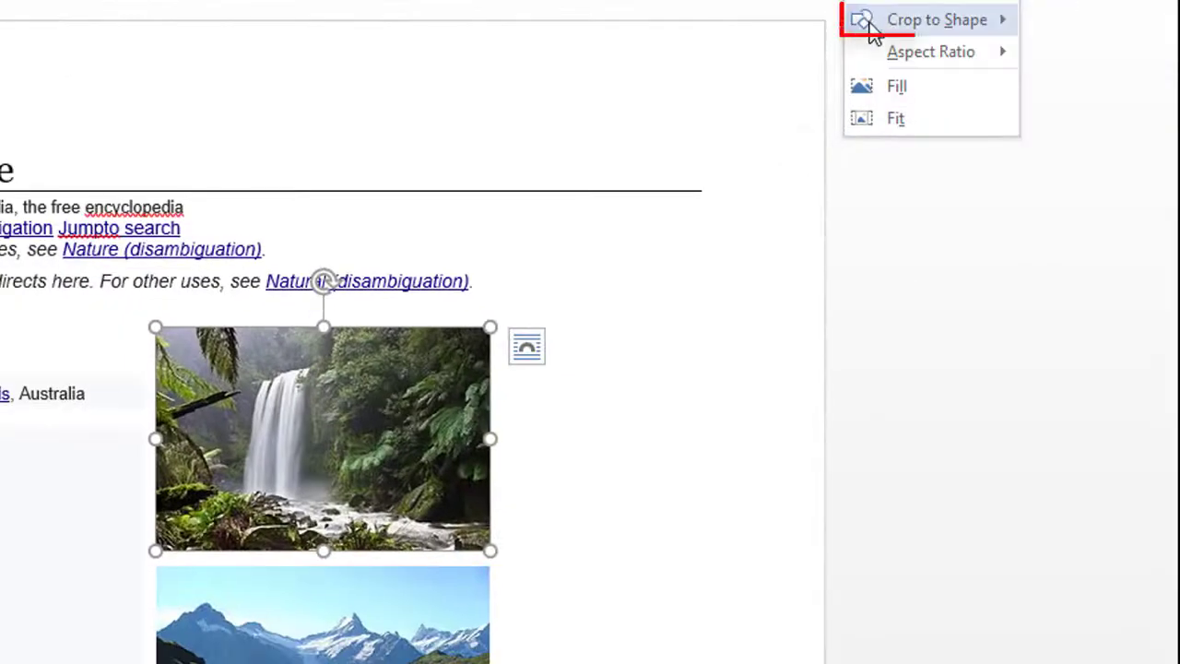
mouse_move(636, 419)
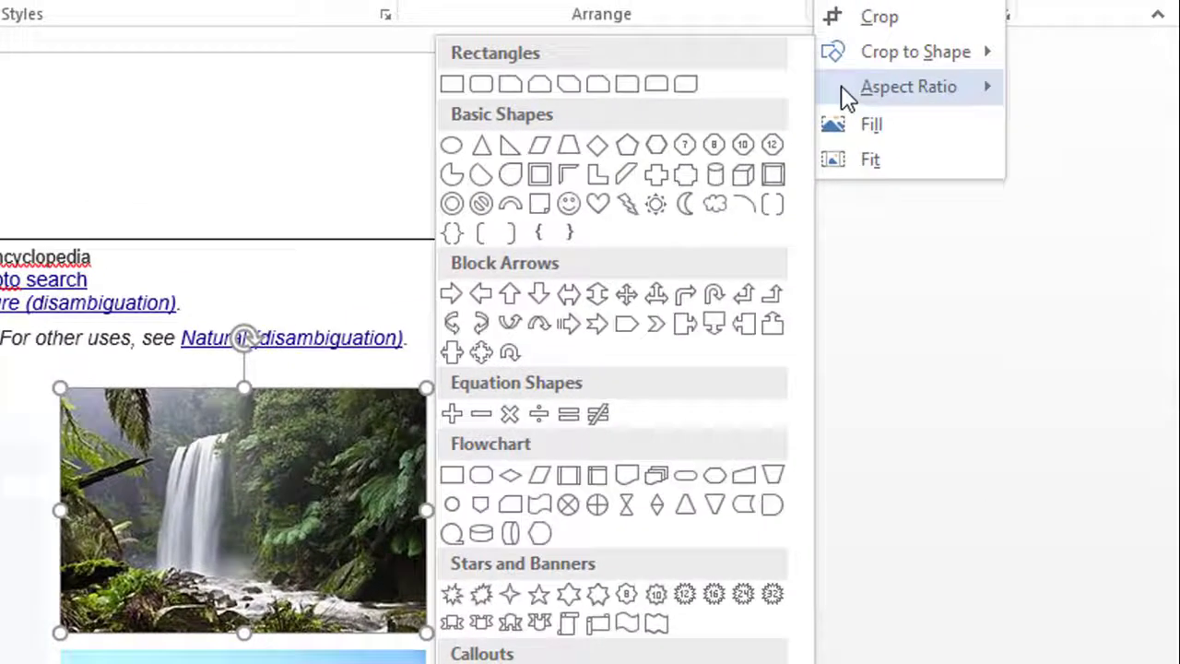
mouse_move(878, 53)
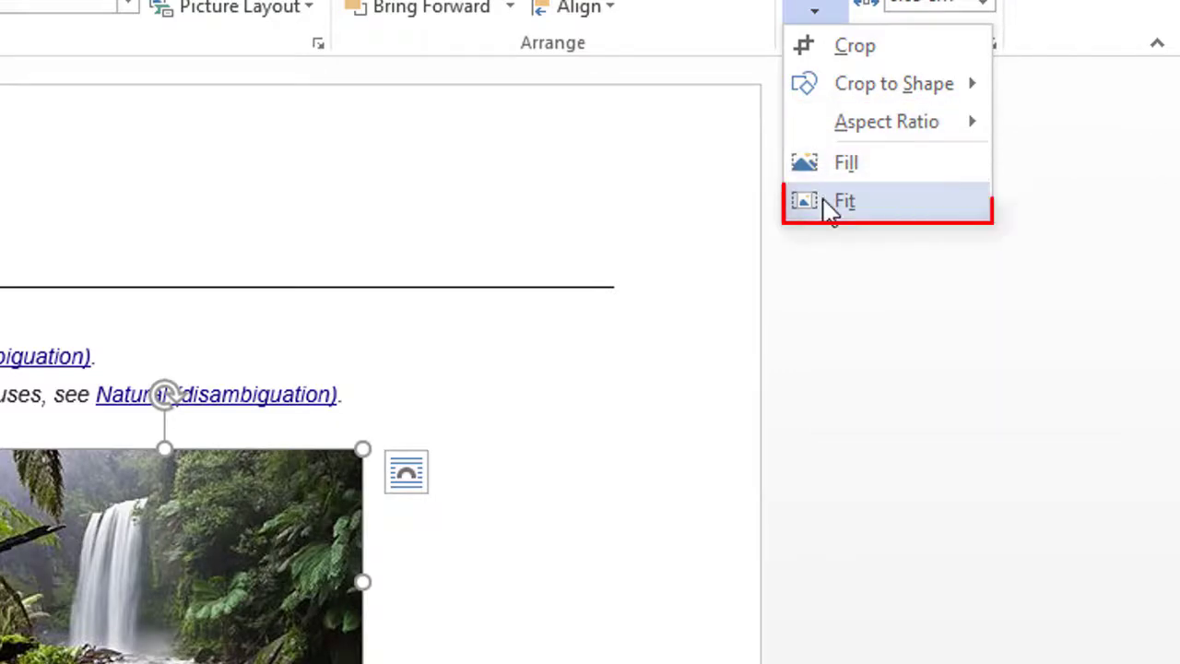
click(829, 258)
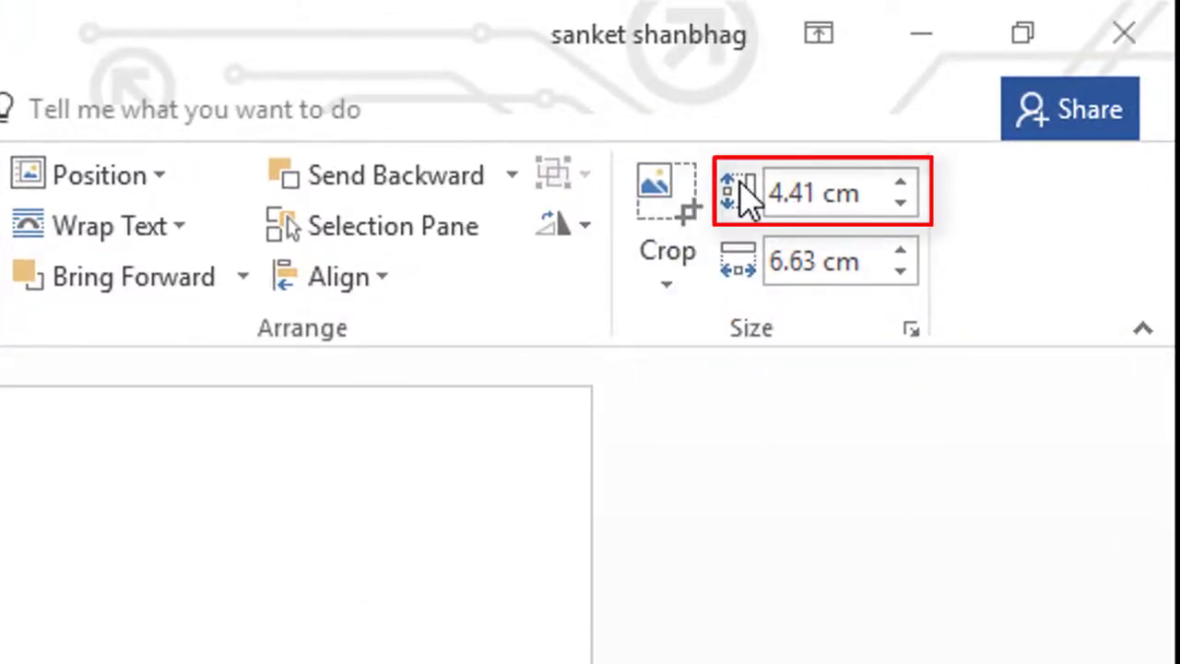